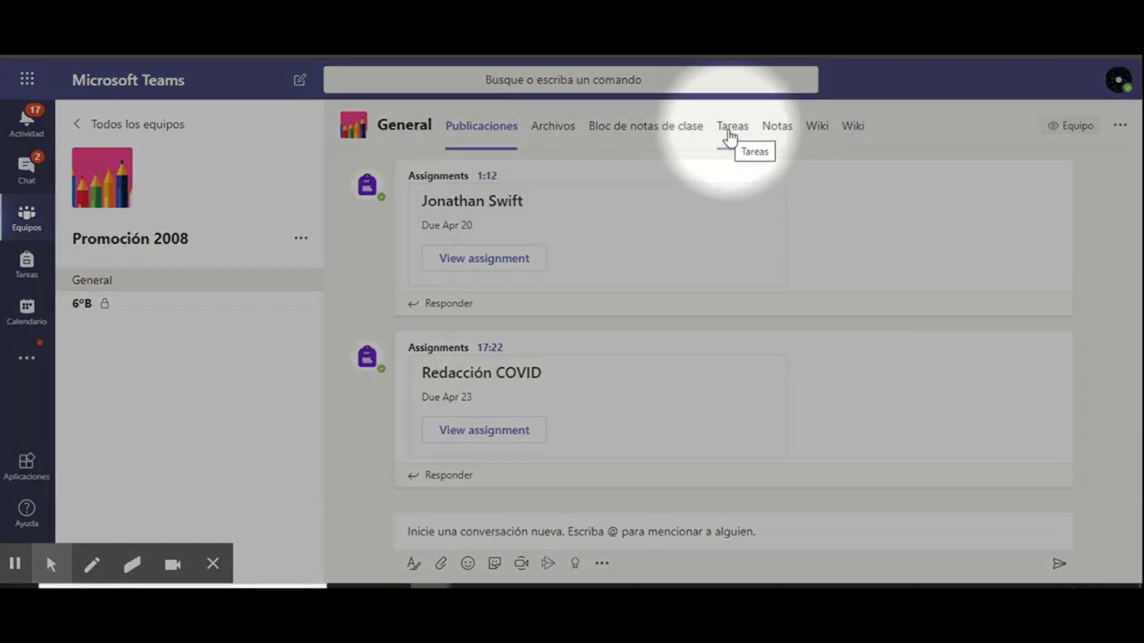
# - Open the team's Redacción COVID assignment and review the criteria in its Rúbrica redacción
pyautogui.click(734, 134)
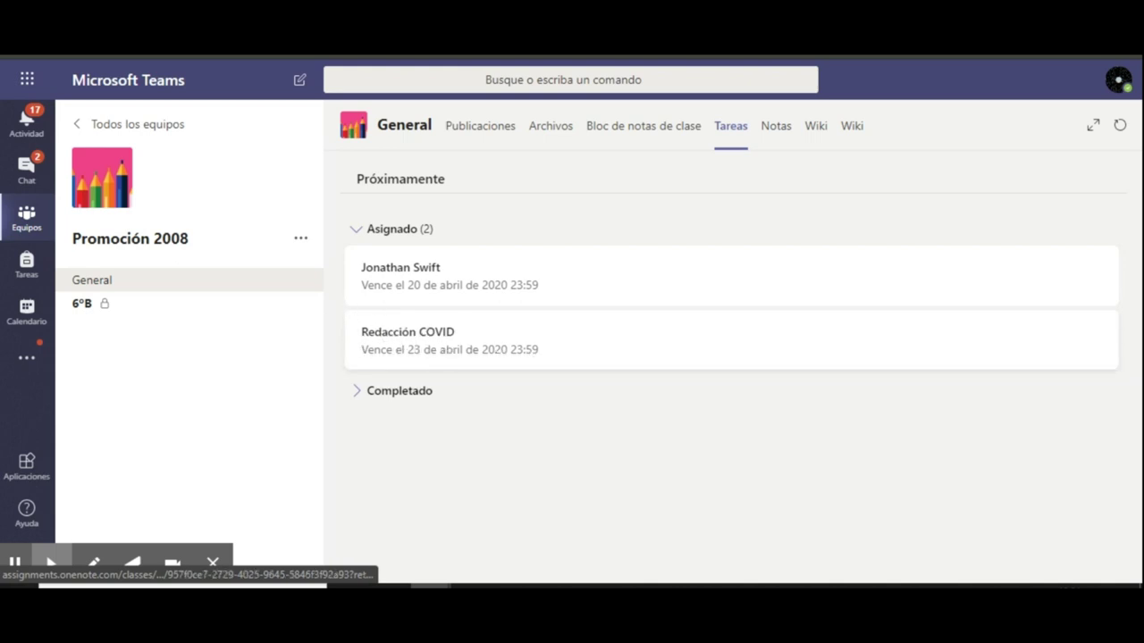
pyautogui.click(438, 349)
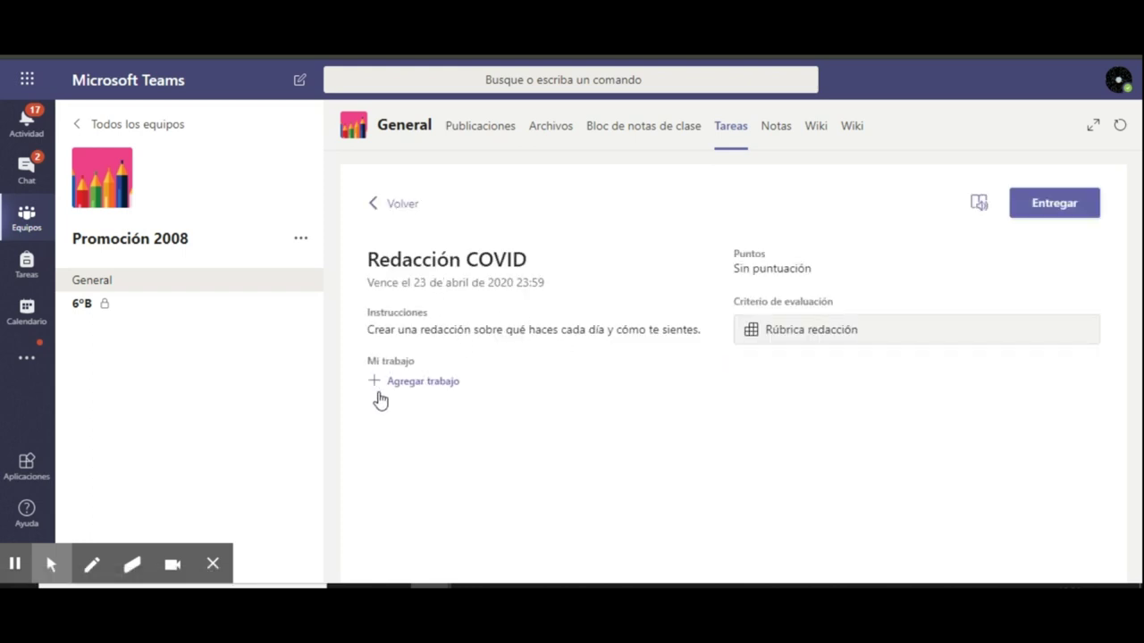
pyautogui.click(810, 334)
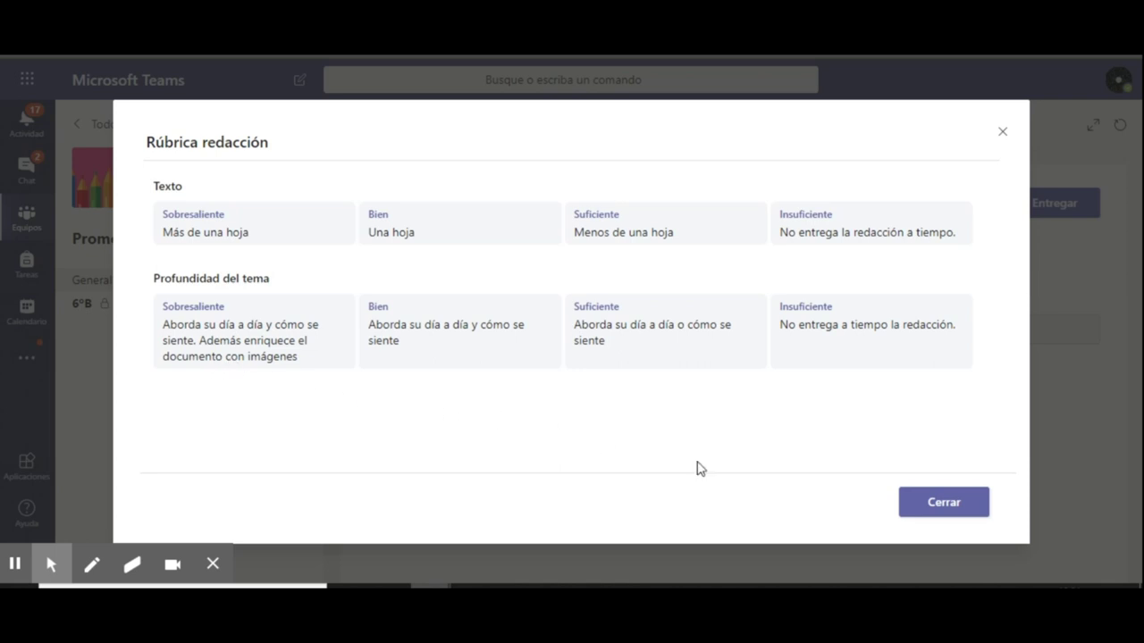
pyautogui.click(934, 505)
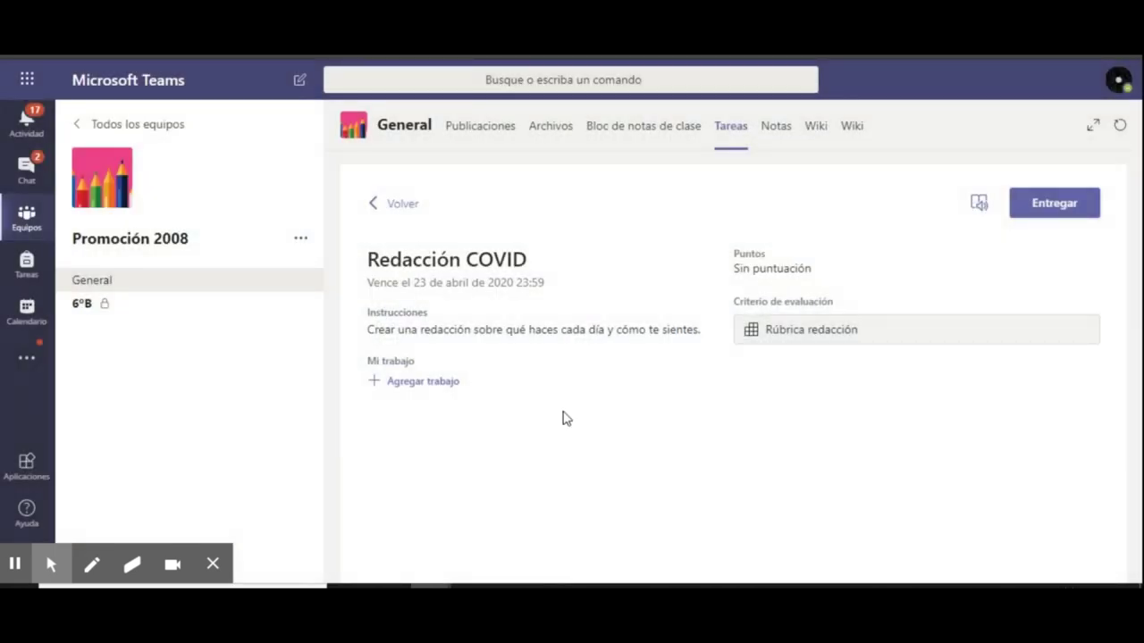
# - Attach a new Word document named "COVID alumno XXXX" to the assignment as student work
pyautogui.click(411, 386)
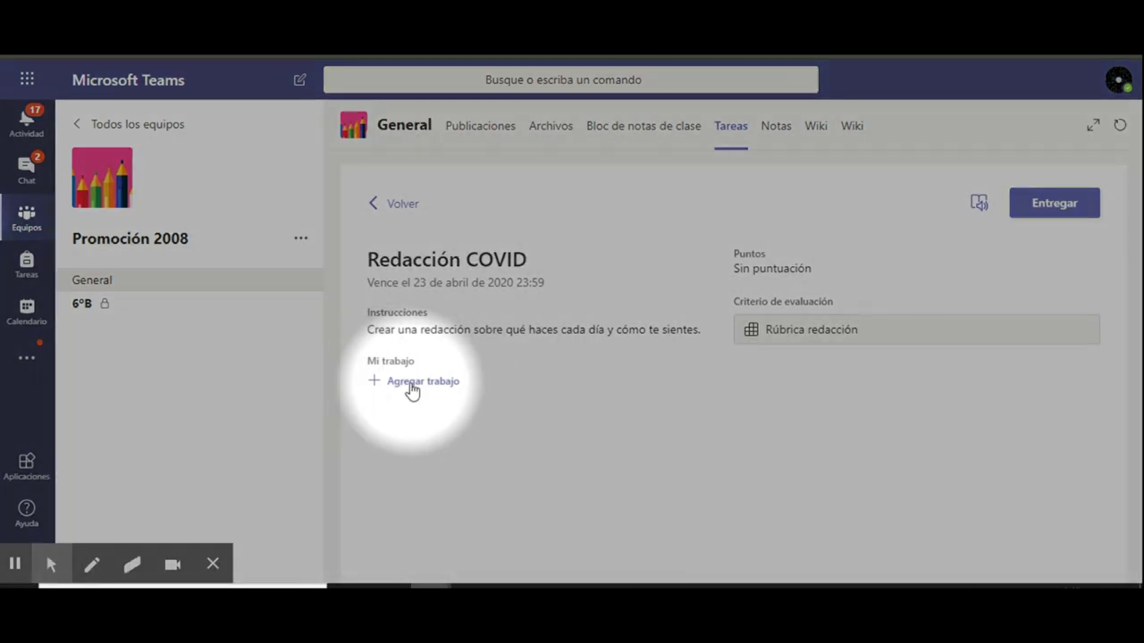
pyautogui.click(411, 386)
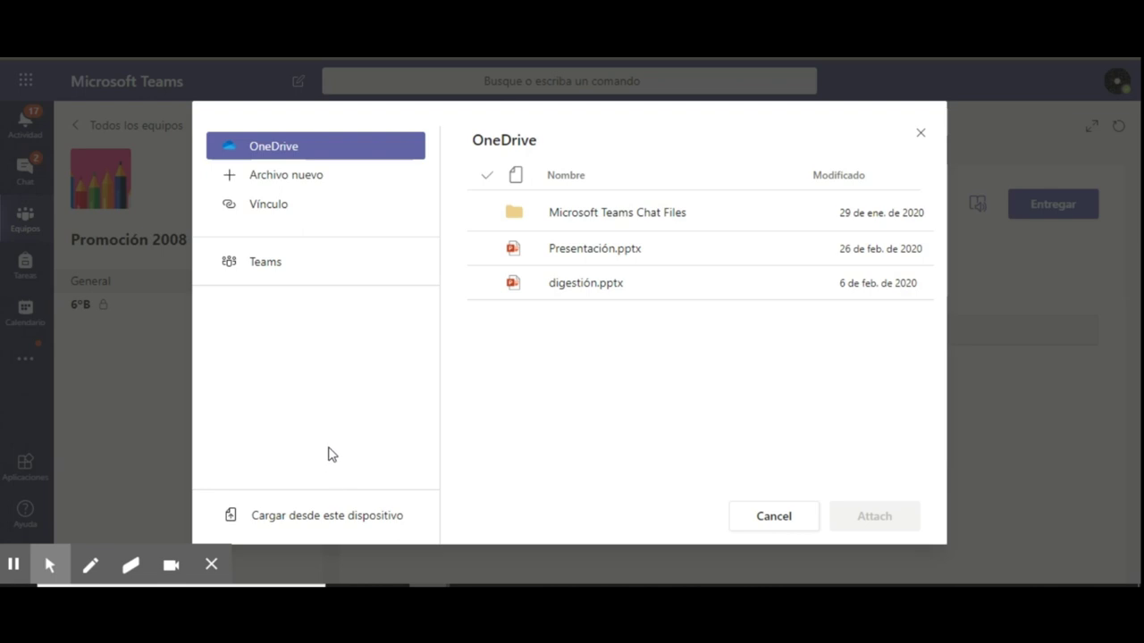
pyautogui.click(281, 179)
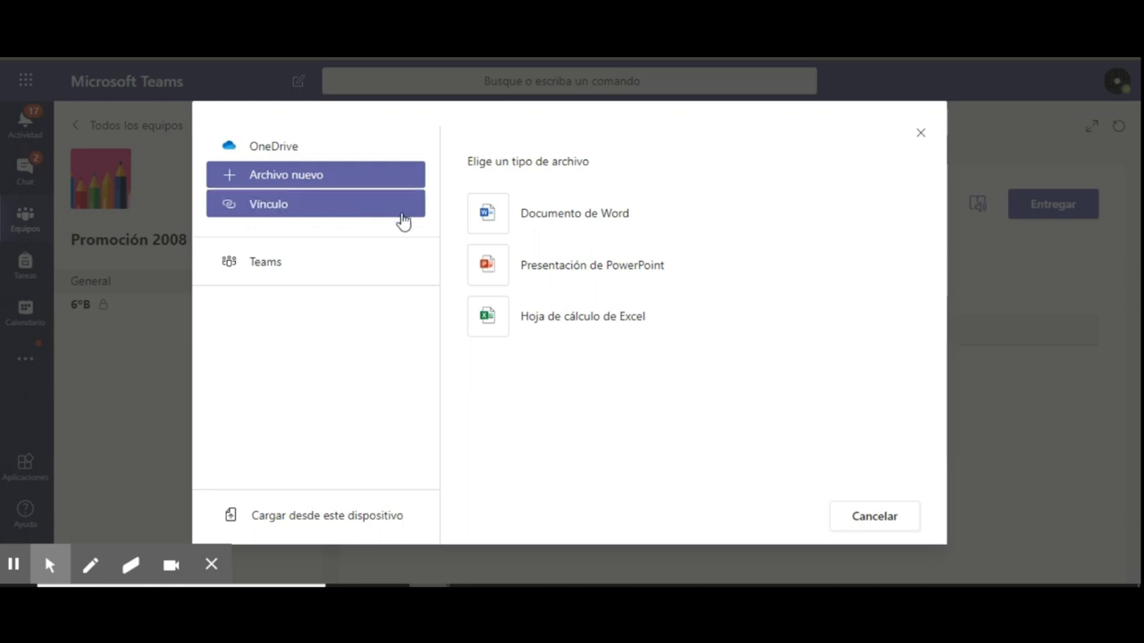
pyautogui.click(496, 219)
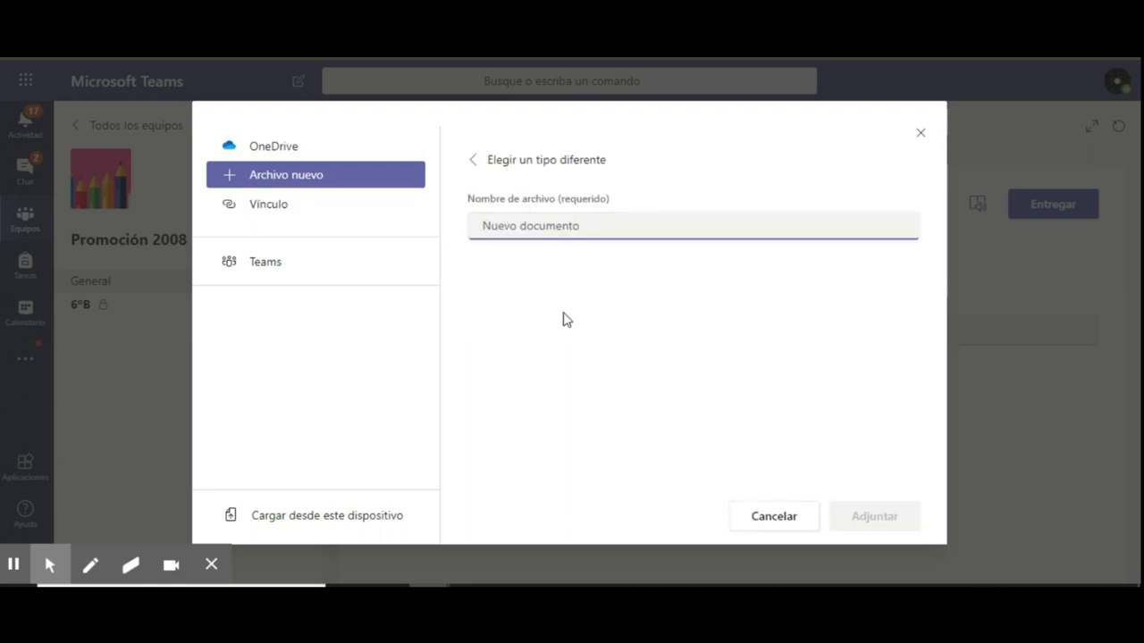
pyautogui.write('COVID')
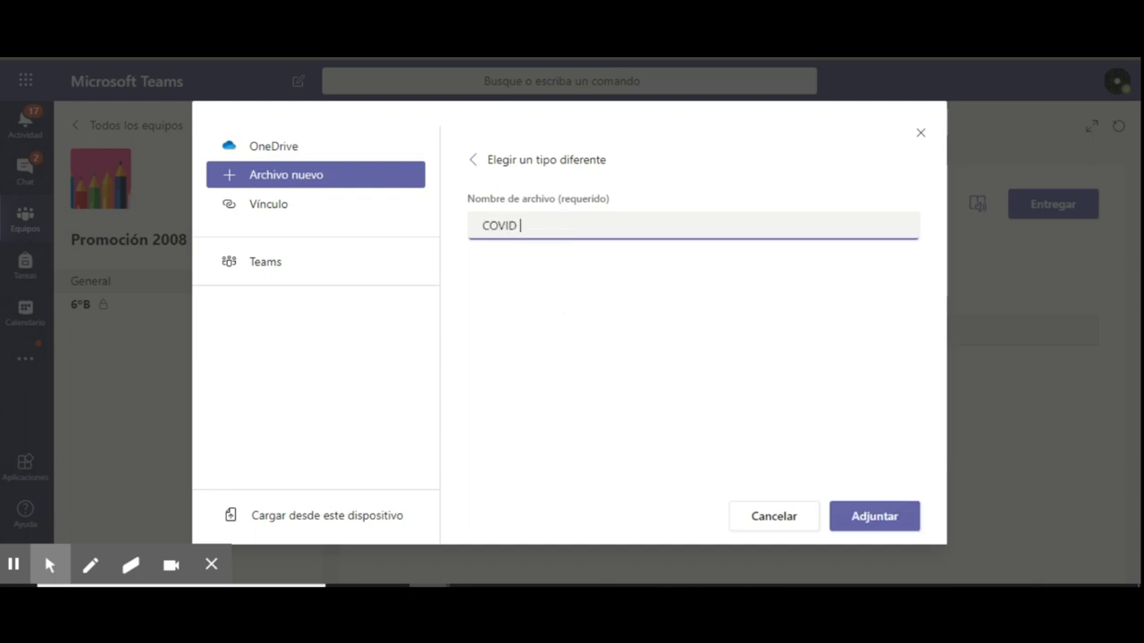
pyautogui.write(' alumno XXXX')
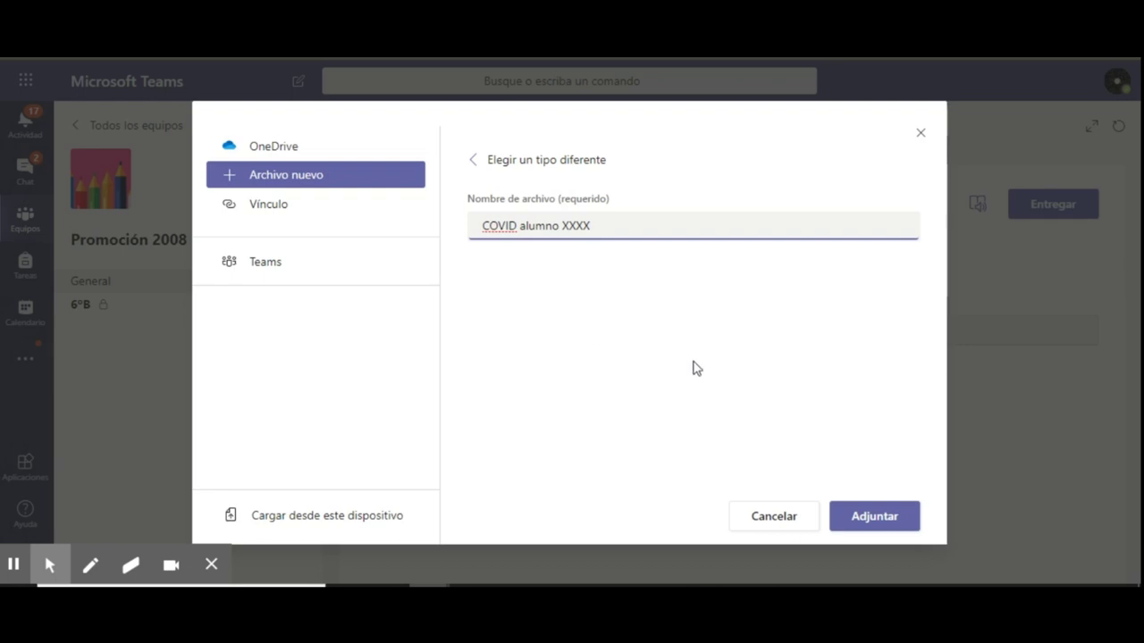
pyautogui.click(867, 517)
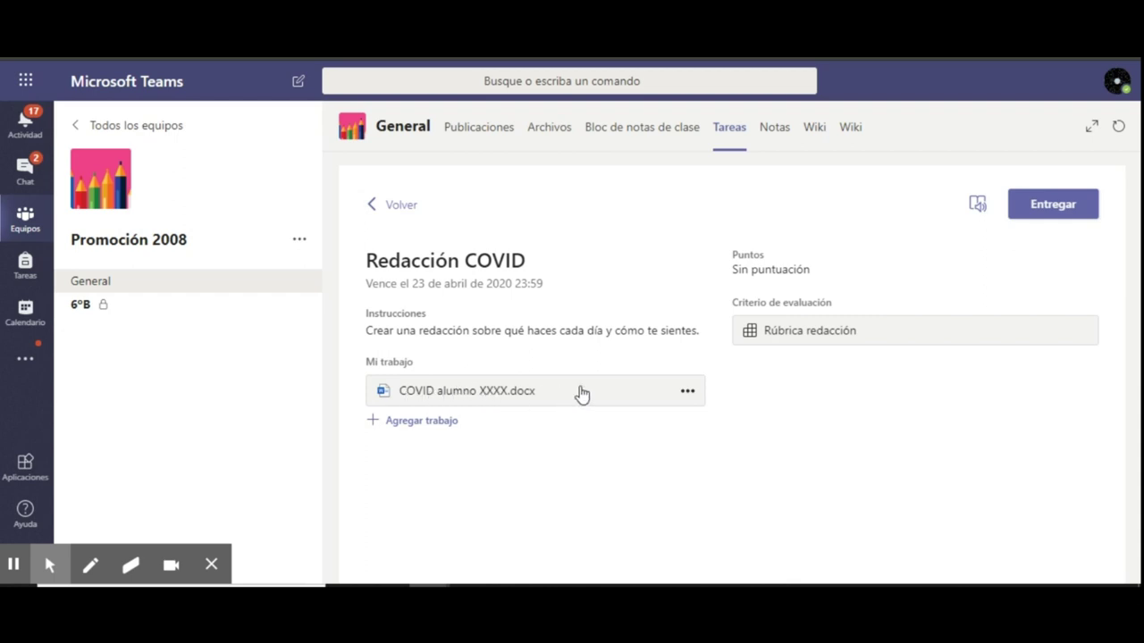
# - Open COVID alumno XXXX.docx from the assignment and switch it to editing in the browser
pyautogui.click(688, 393)
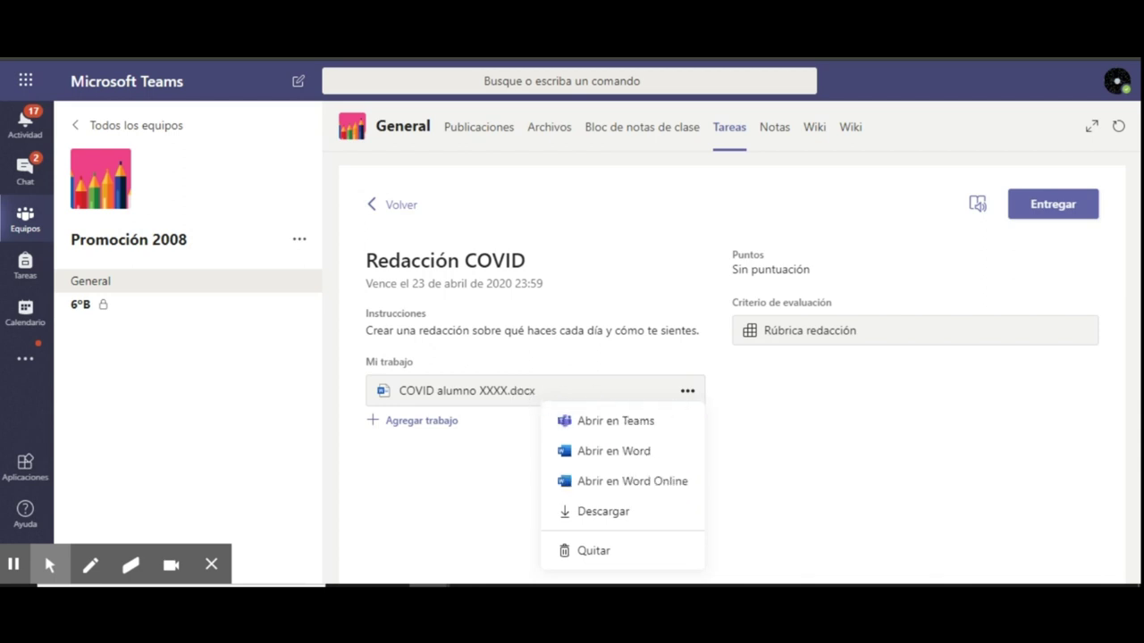
pyautogui.click(505, 393)
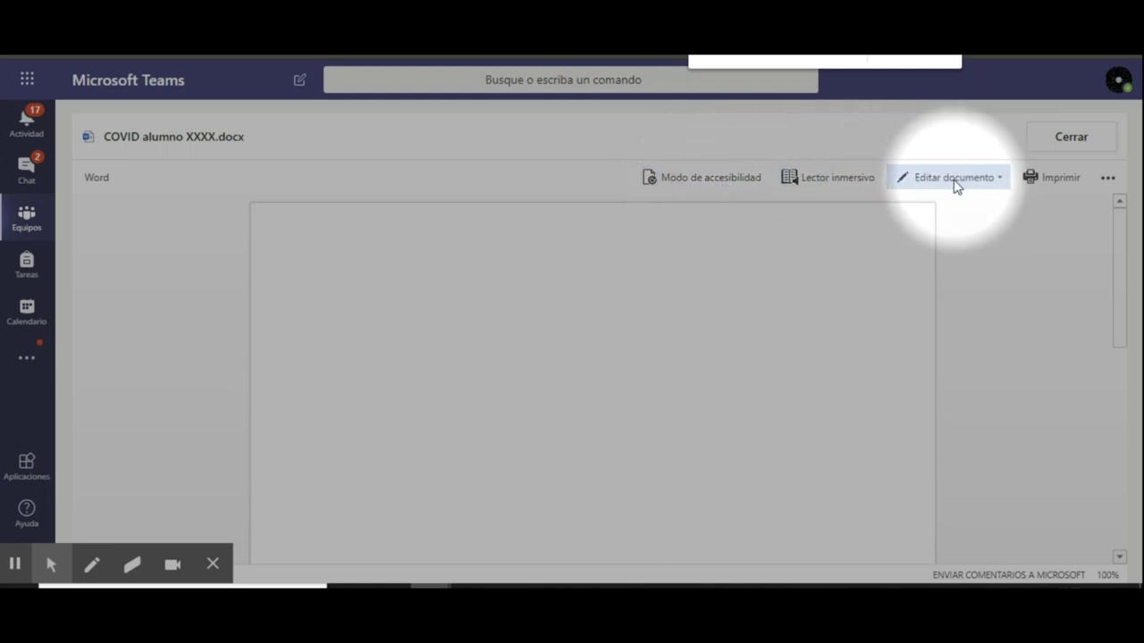
pyautogui.click(1002, 179)
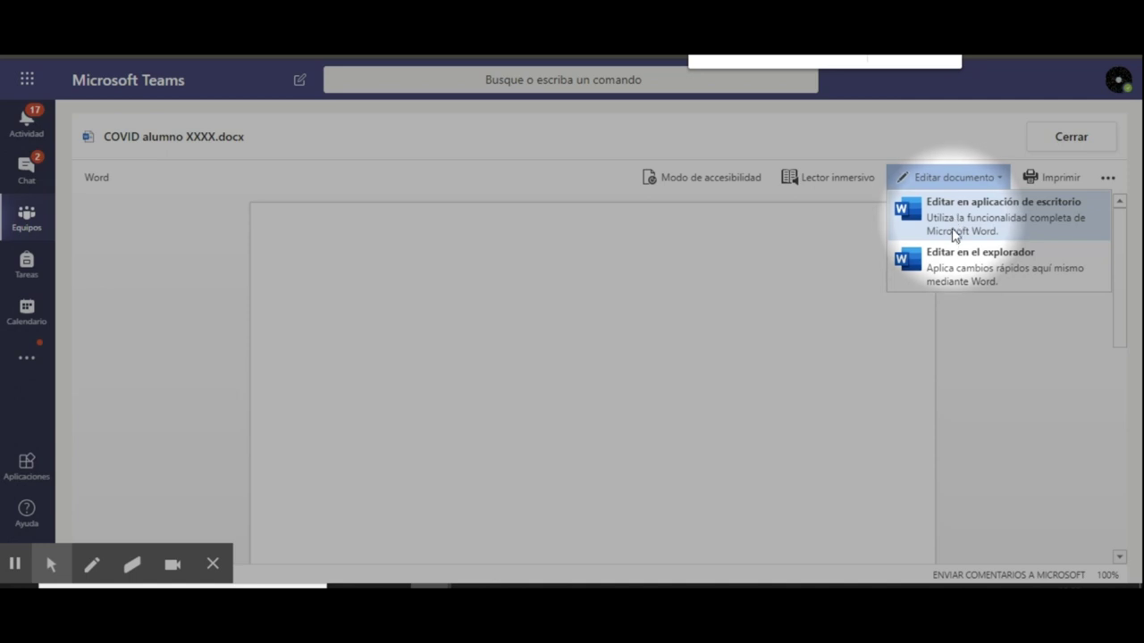
pyautogui.click(974, 268)
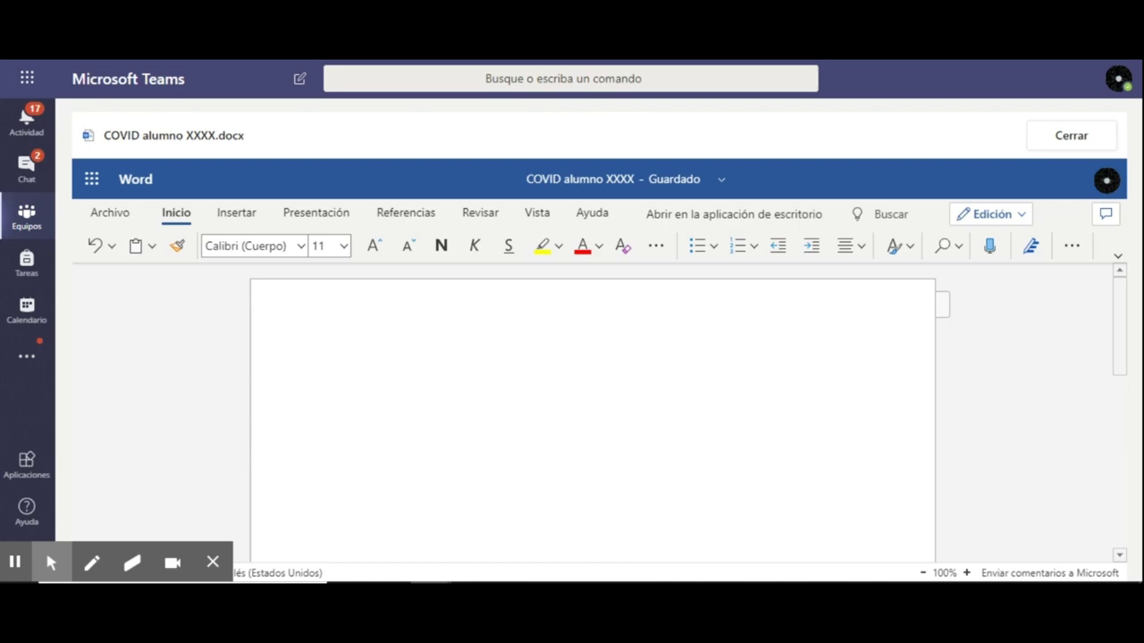
# - Paste the copied Tarea COVID essay into the blank document and look over its beginning
pyautogui.hotkey('ctrl', 'v')
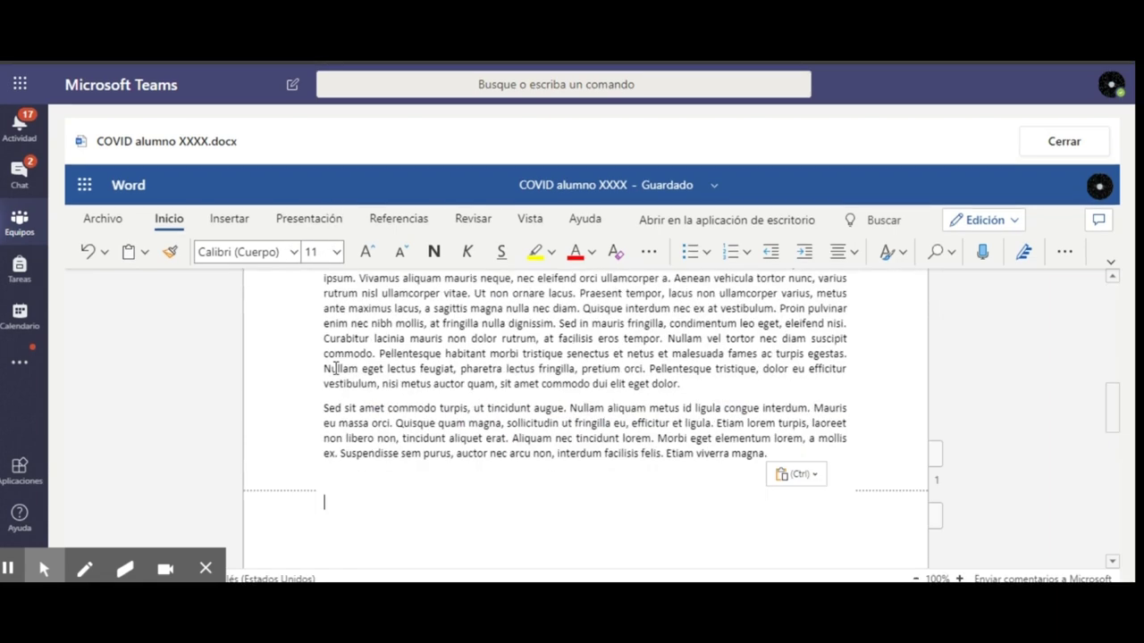
pyautogui.scroll(10, 344, 357)
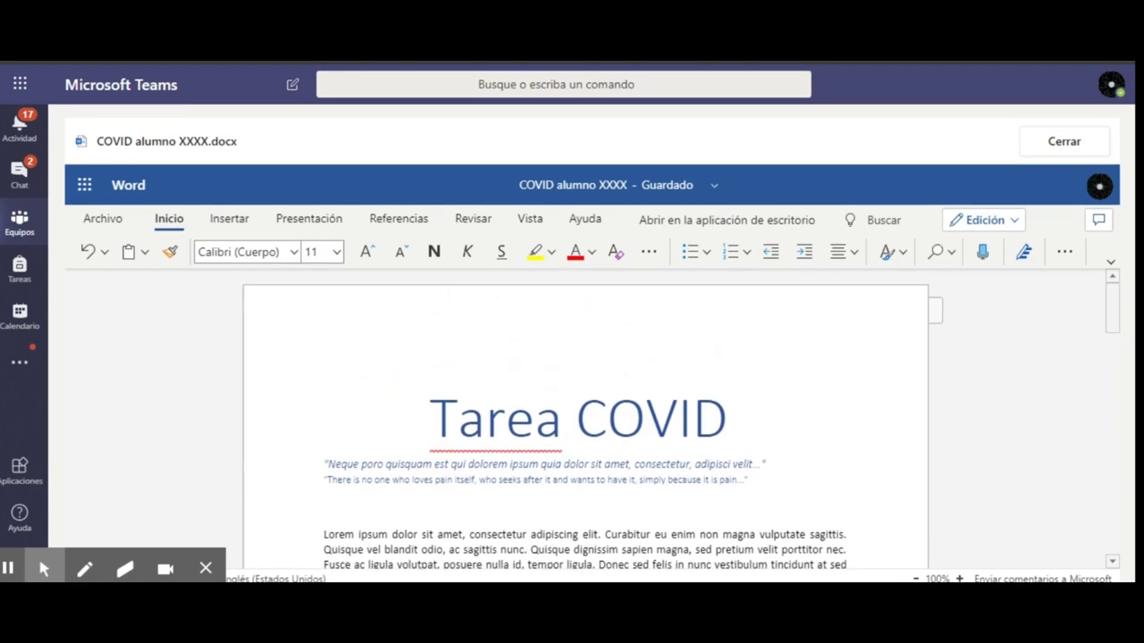
pyautogui.scroll(-3, 376, 383)
pyautogui.scroll(3, 386, 377)
pyautogui.rightClick(474, 382)
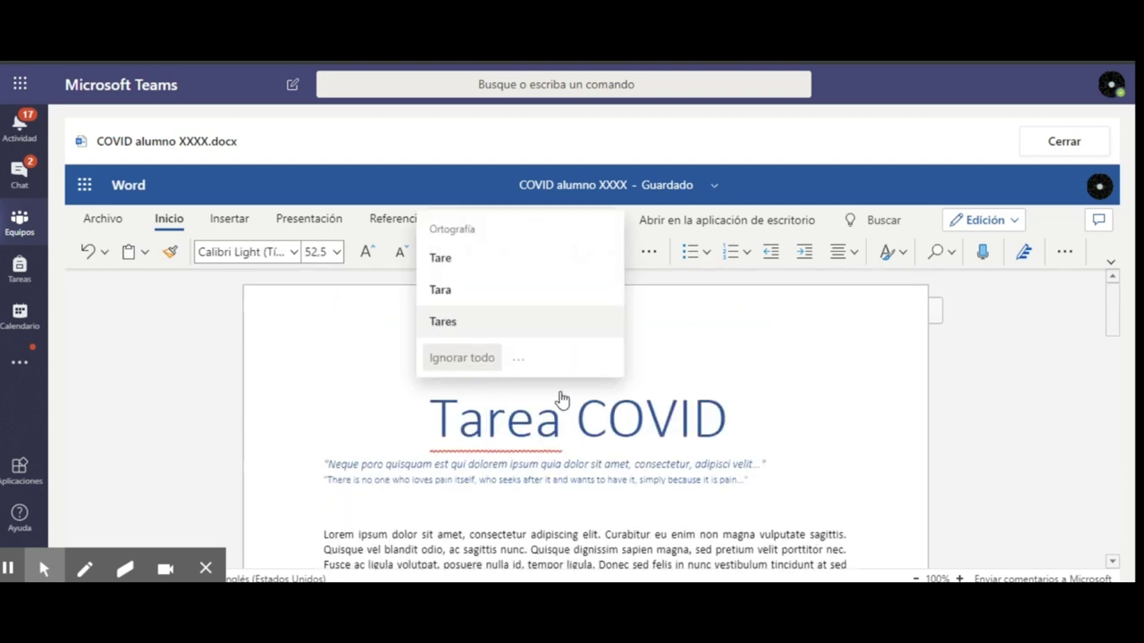
pyautogui.click(672, 386)
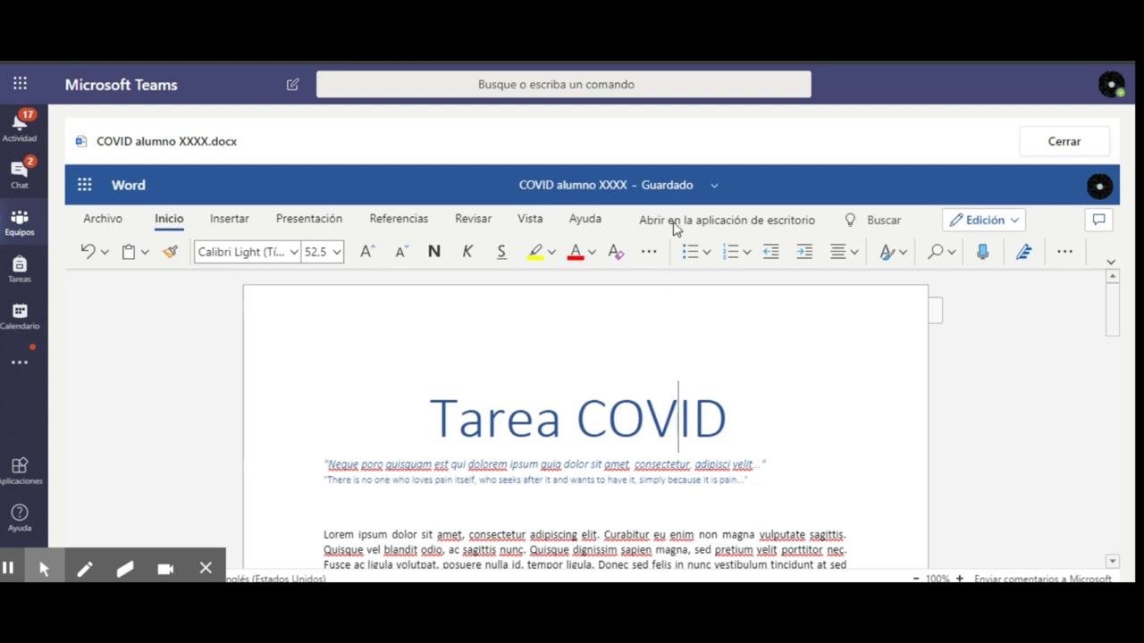
# - Close the document, reopen it from the assignment to check its content, and return to the assignment
pyautogui.click(1070, 143)
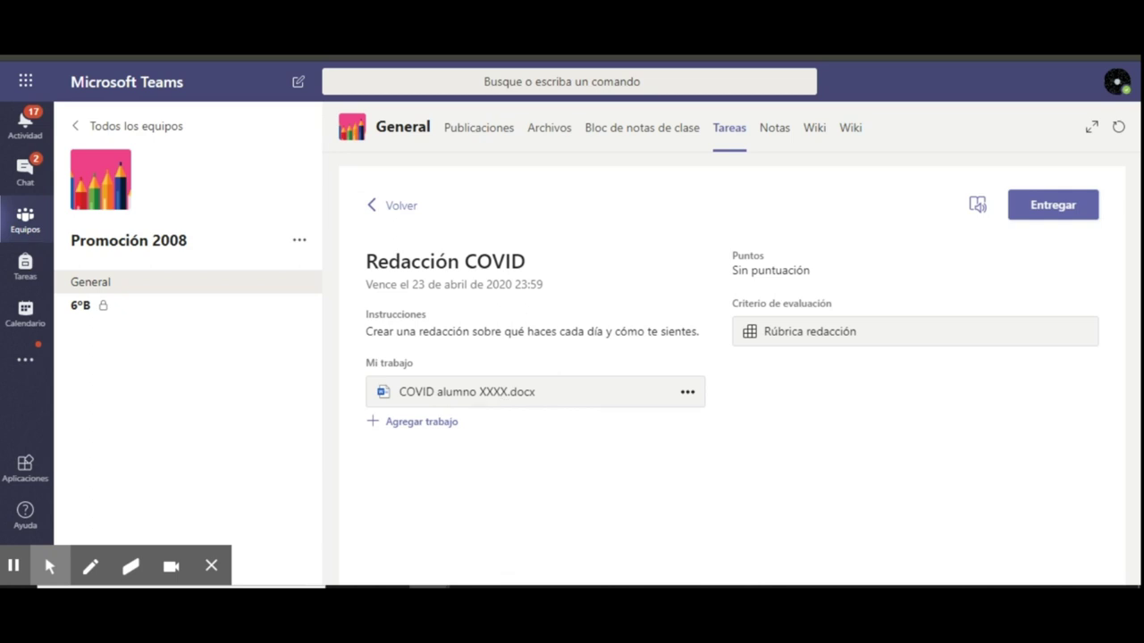
pyautogui.click(479, 399)
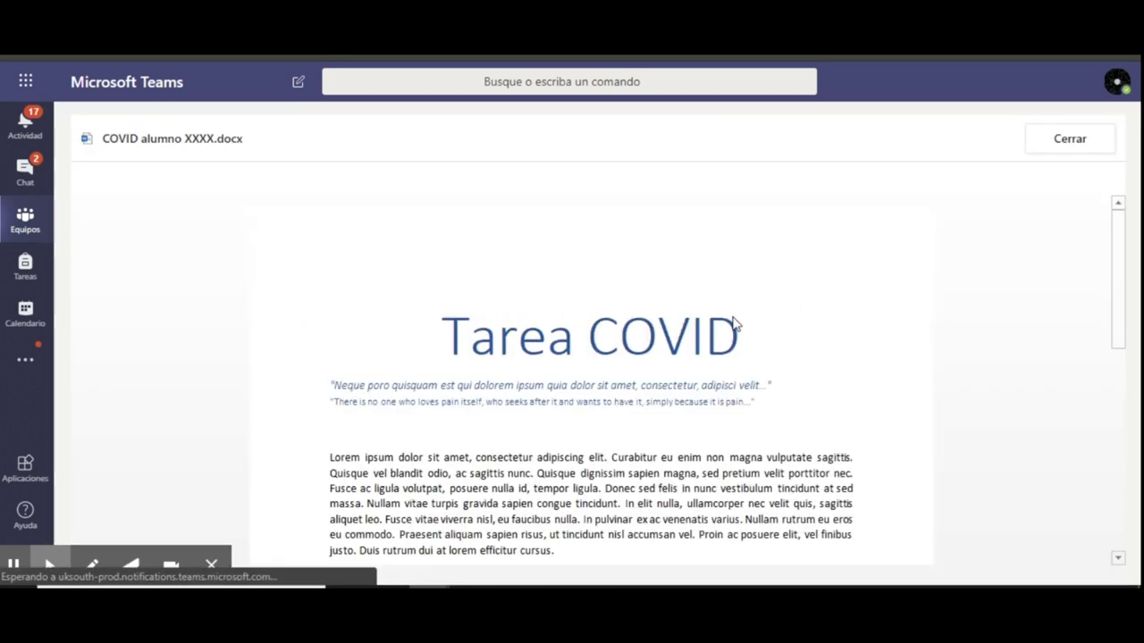
pyautogui.click(1070, 143)
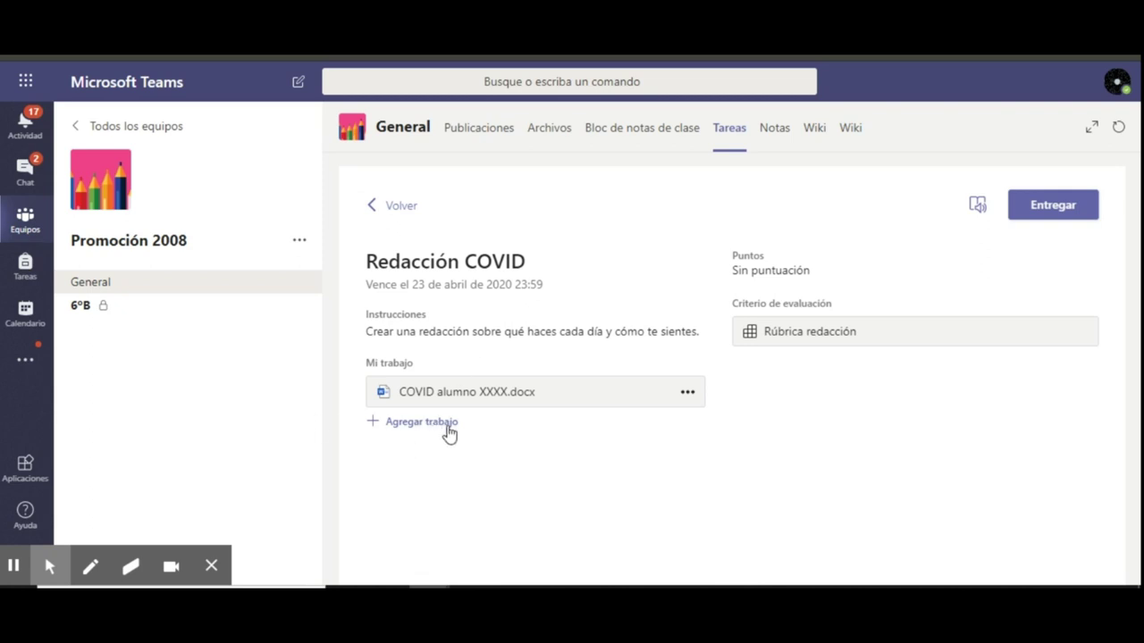
# - Upload the TAREA COVID Word file from the computer's desktop as additional work and turn in the assignment
pyautogui.click(411, 423)
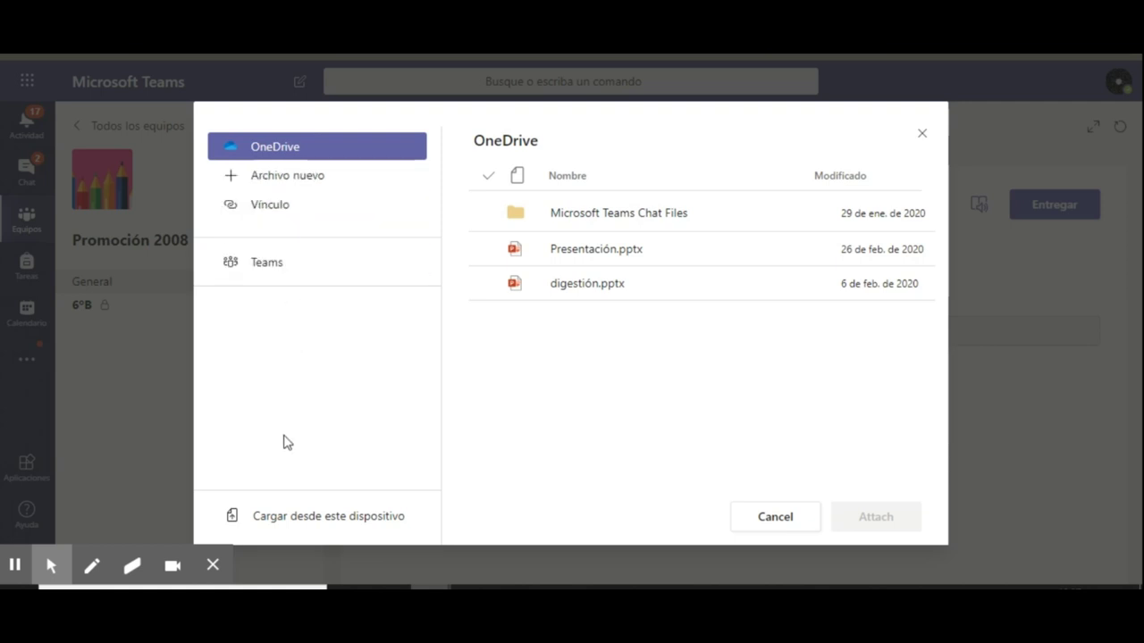
pyautogui.click(310, 531)
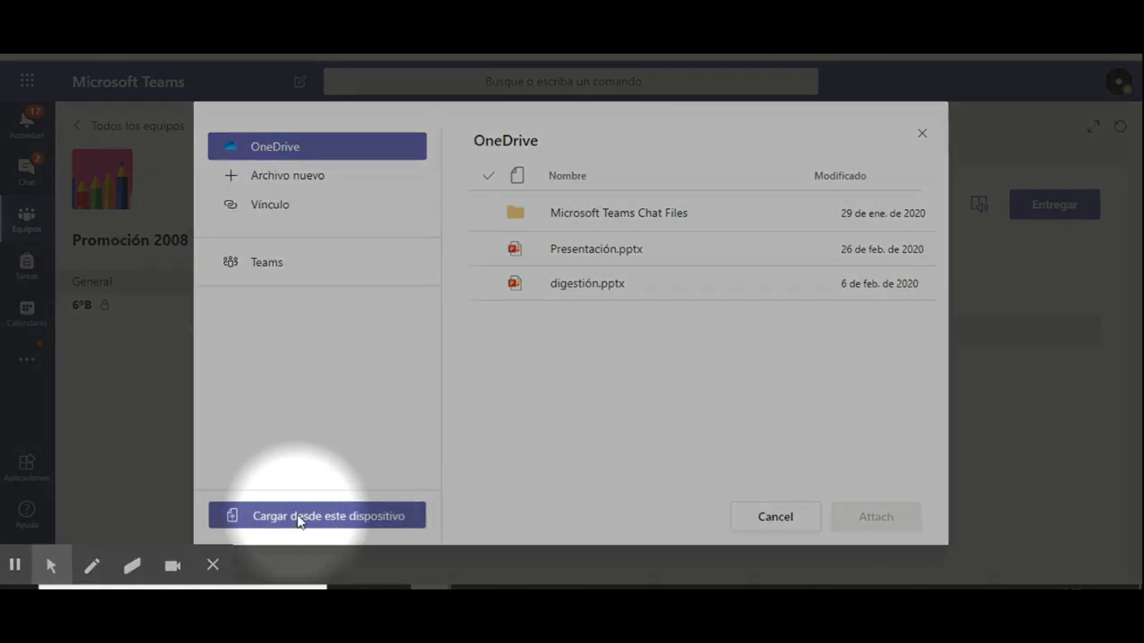
pyautogui.click(300, 518)
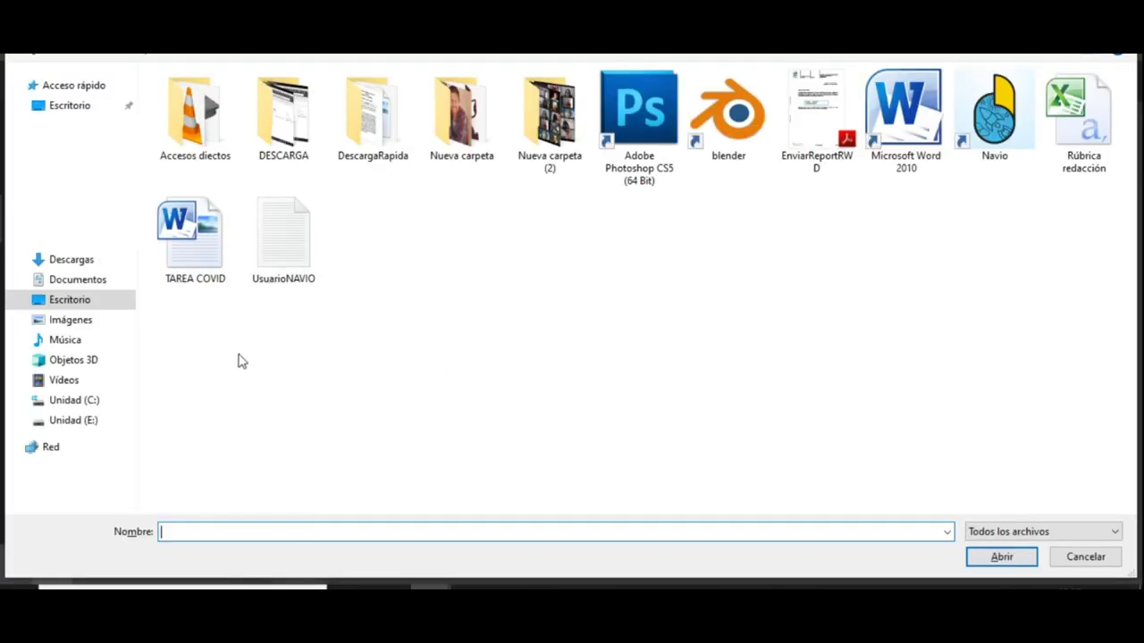
pyautogui.click(191, 264)
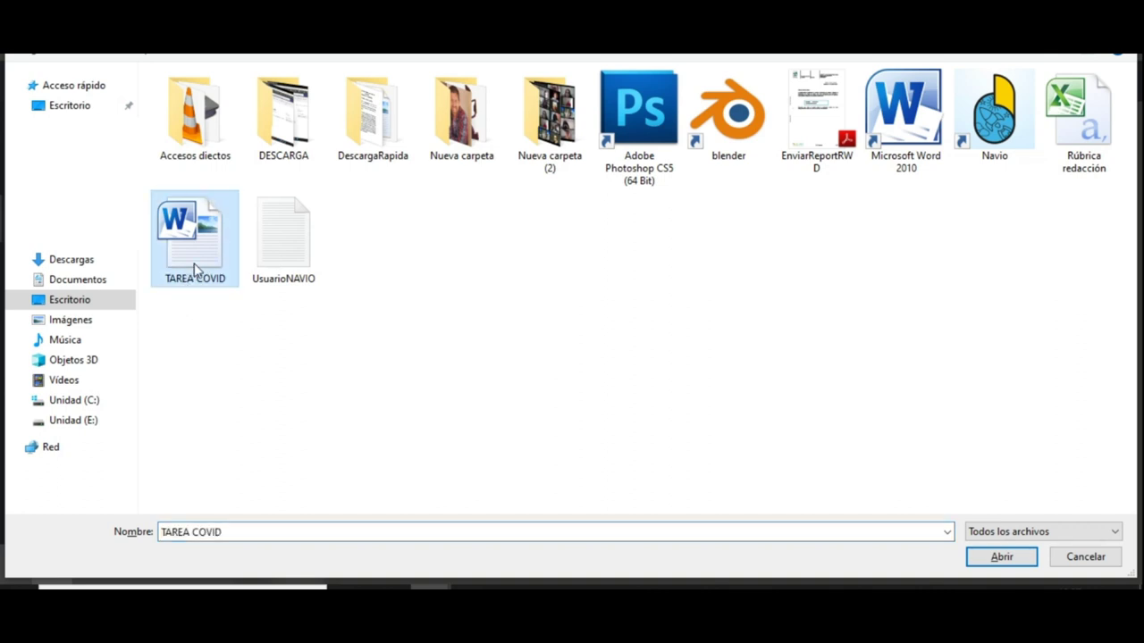
pyautogui.click(1005, 555)
pyautogui.click(477, 388)
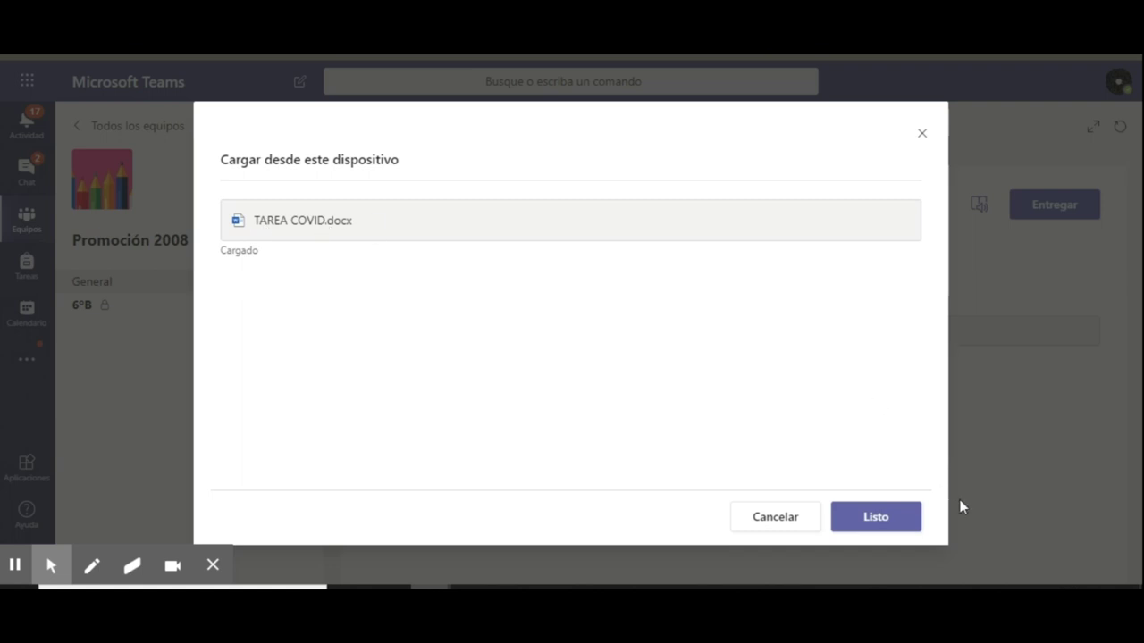
pyautogui.click(880, 523)
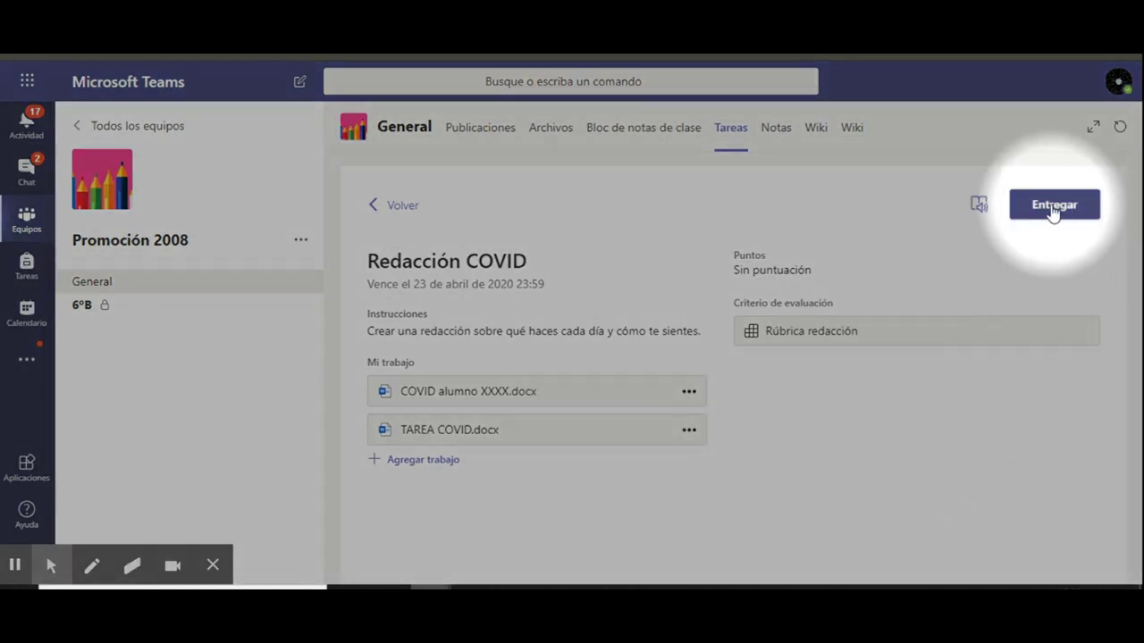
pyautogui.click(1053, 211)
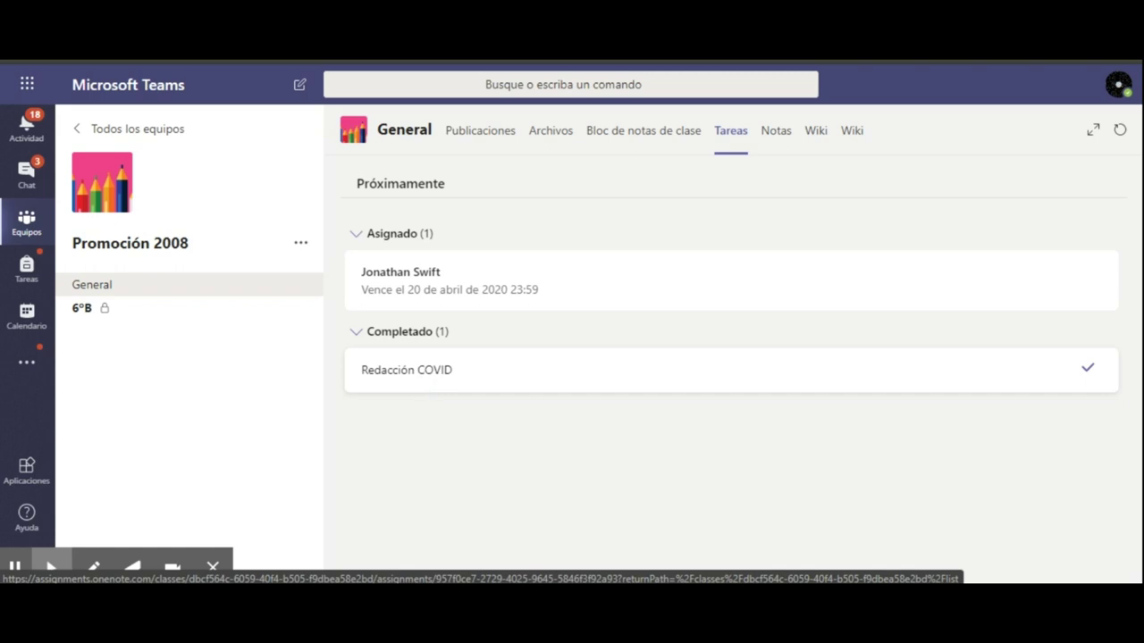
# - Open the completed Redacción COVID assignment and review the teacher's comment, points and marked rubric
pyautogui.click(421, 378)
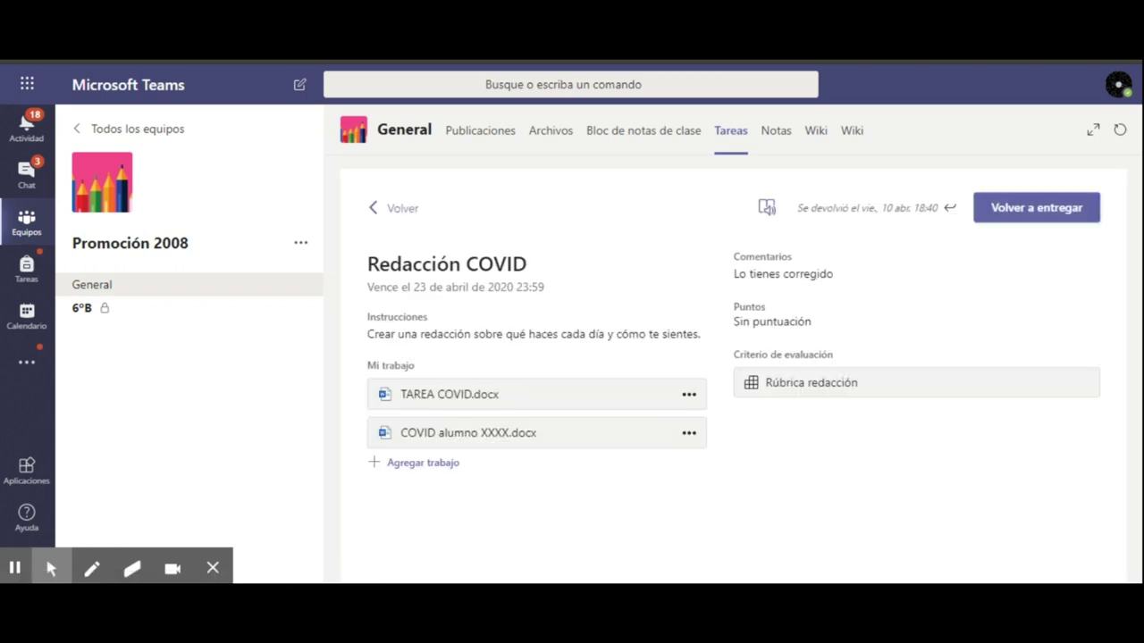
pyautogui.moveTo(735, 264)
pyautogui.mouseDown()
pyautogui.moveTo(826, 268)
pyautogui.moveTo(843, 284)
pyautogui.moveTo(774, 271)
pyautogui.moveTo(740, 278)
pyautogui.mouseUp()
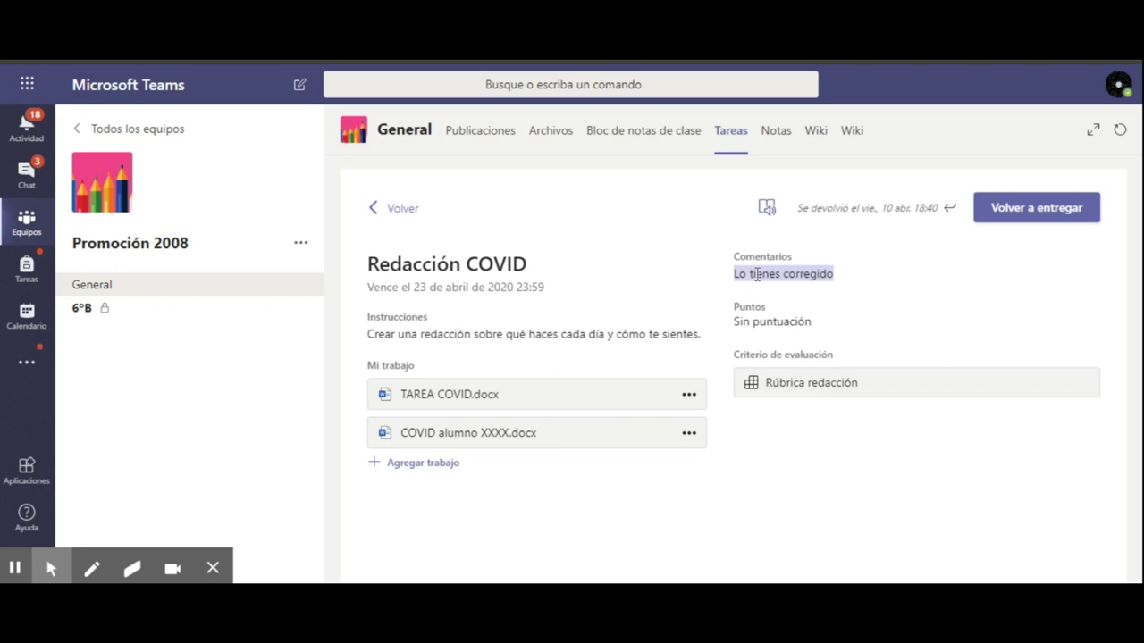
pyautogui.click(771, 314)
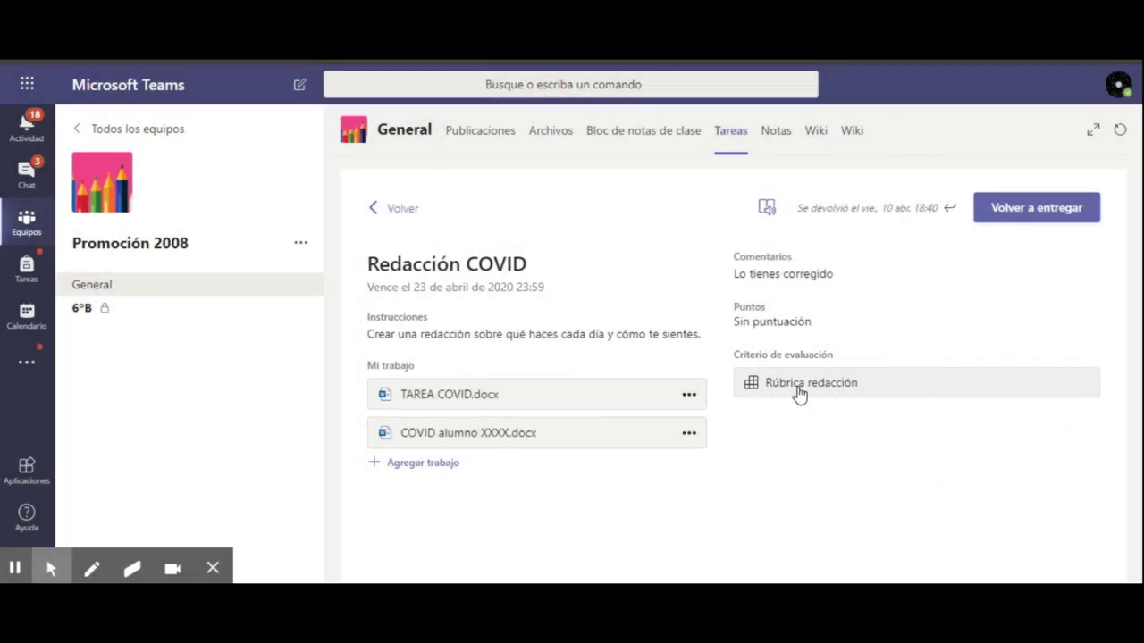
pyautogui.click(799, 393)
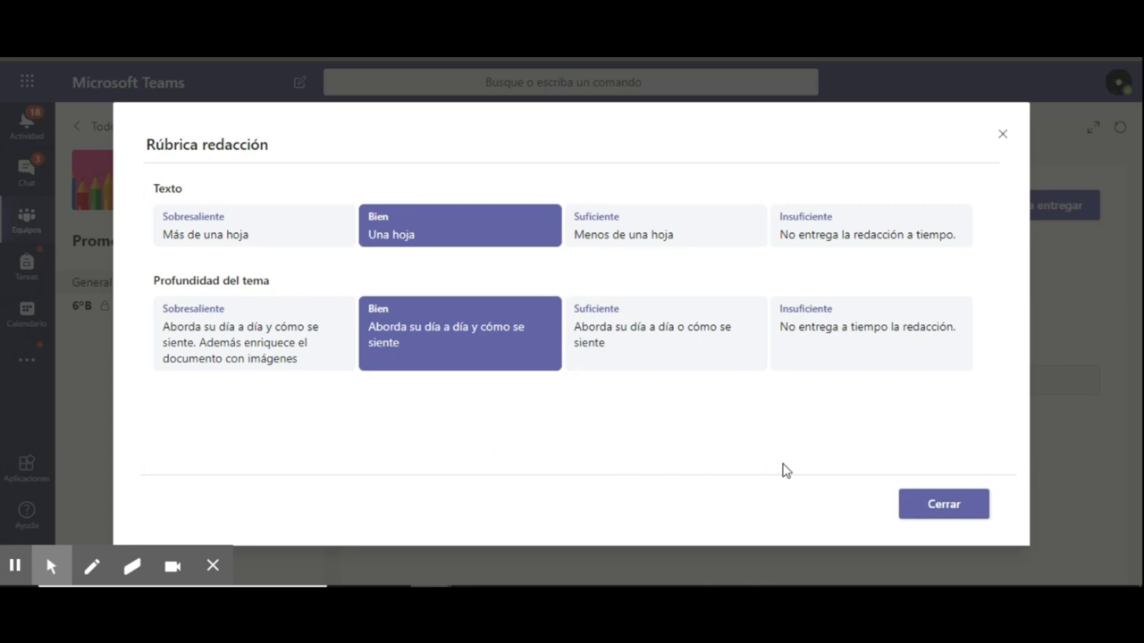
pyautogui.click(938, 508)
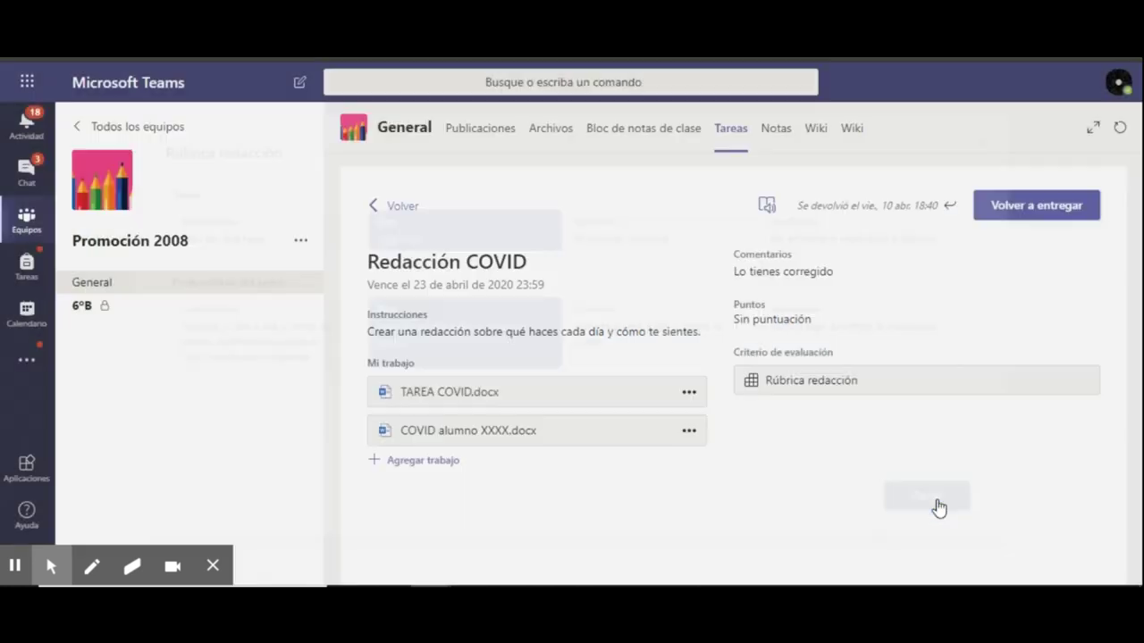